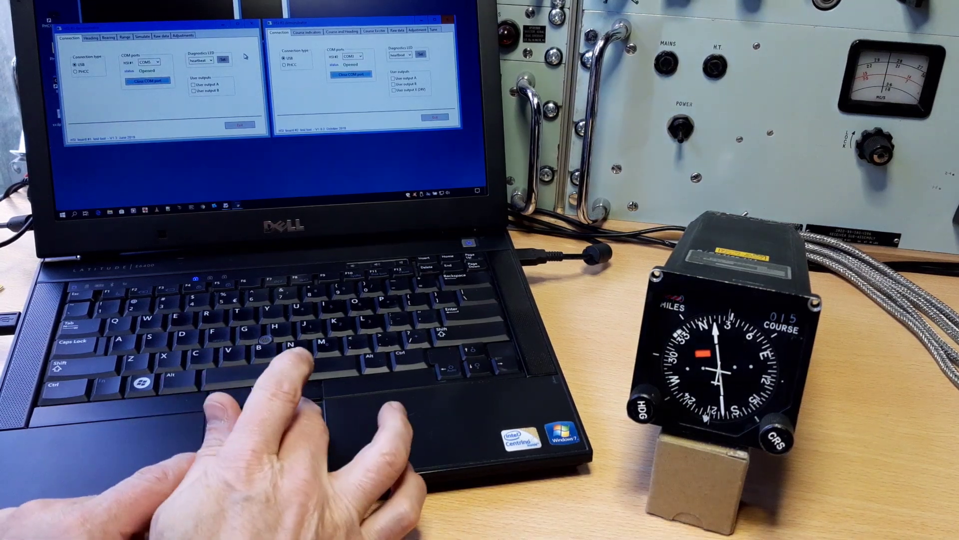
# Show board 1's heading controls and send the heading setpoint to the HSI instrument
pyautogui.click(94, 38)
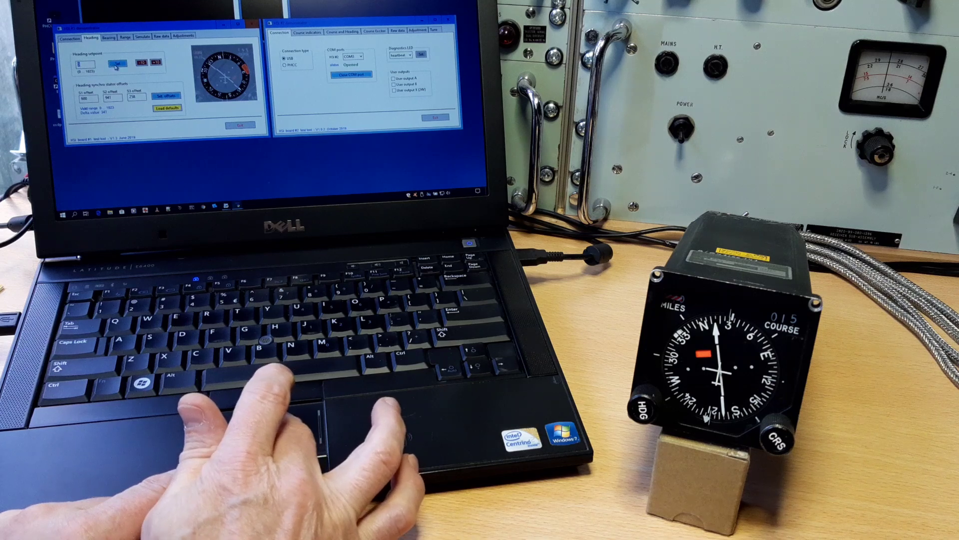
pyautogui.click(118, 64)
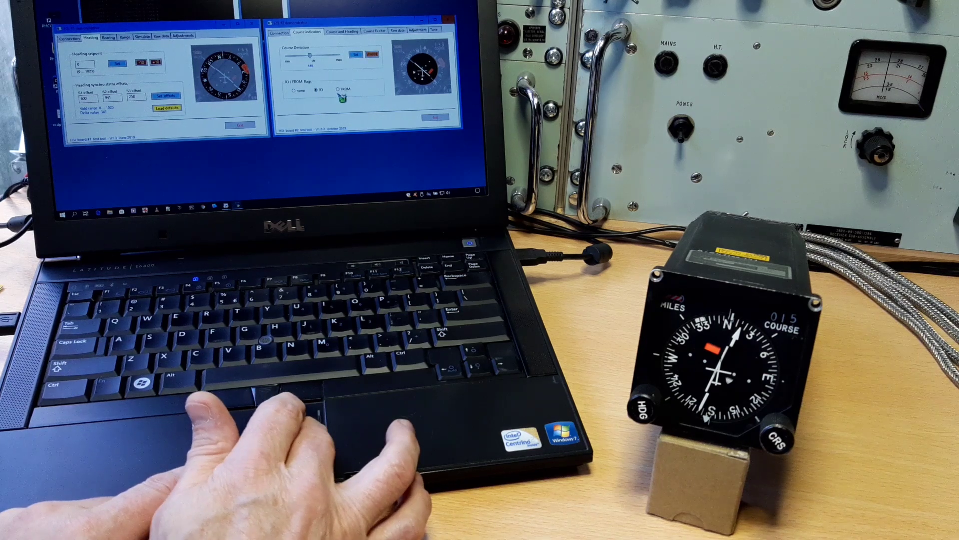
# Show board 2's Course and Heading readings and turn on interval updates
pyautogui.click(339, 89)
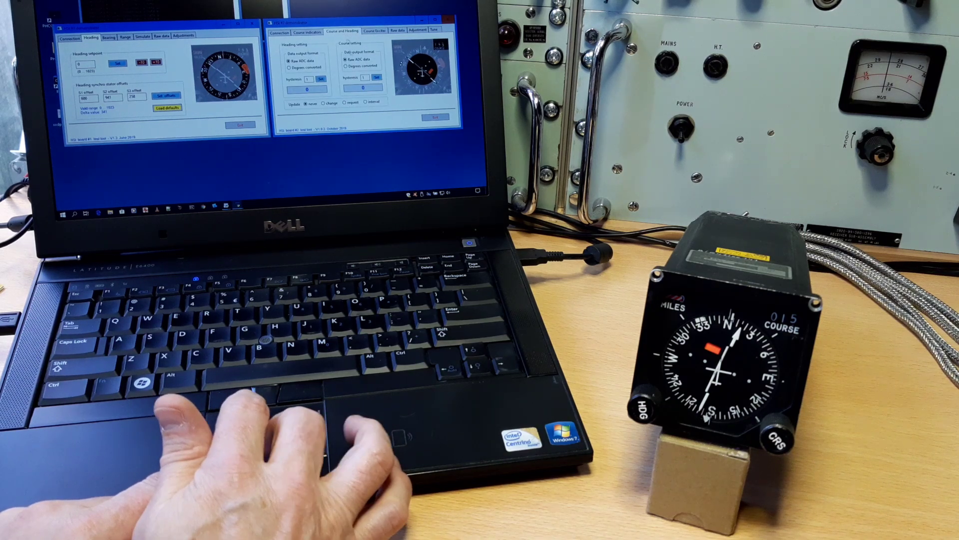
pyautogui.click(365, 102)
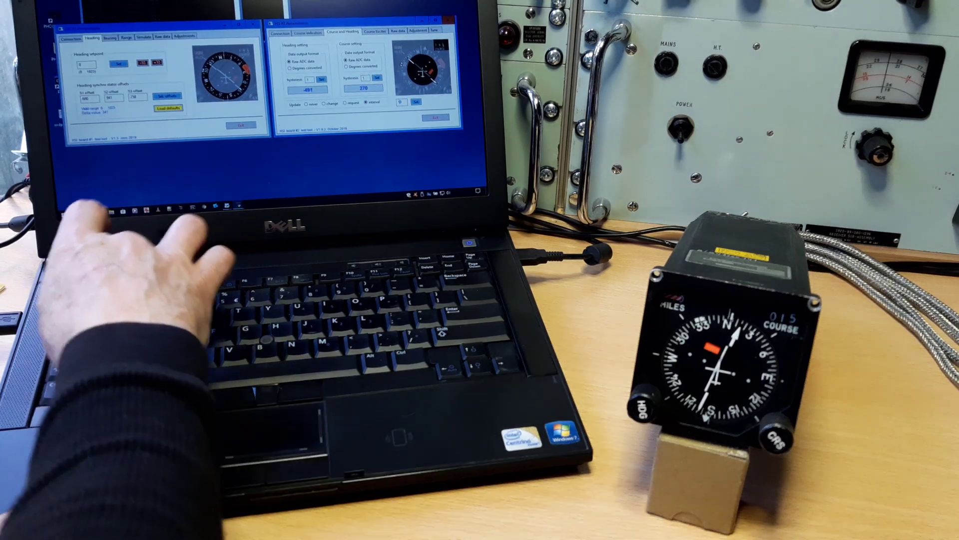
pyautogui.write('100')
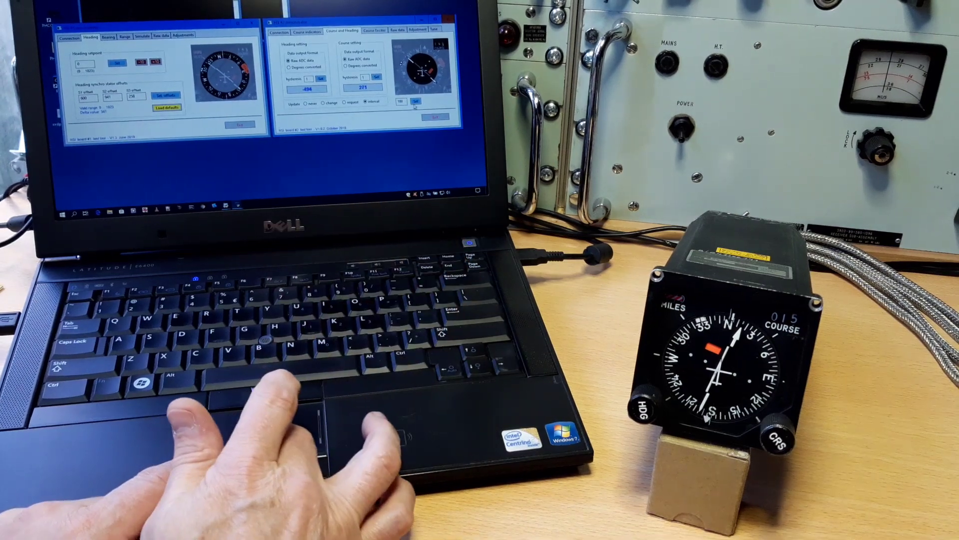